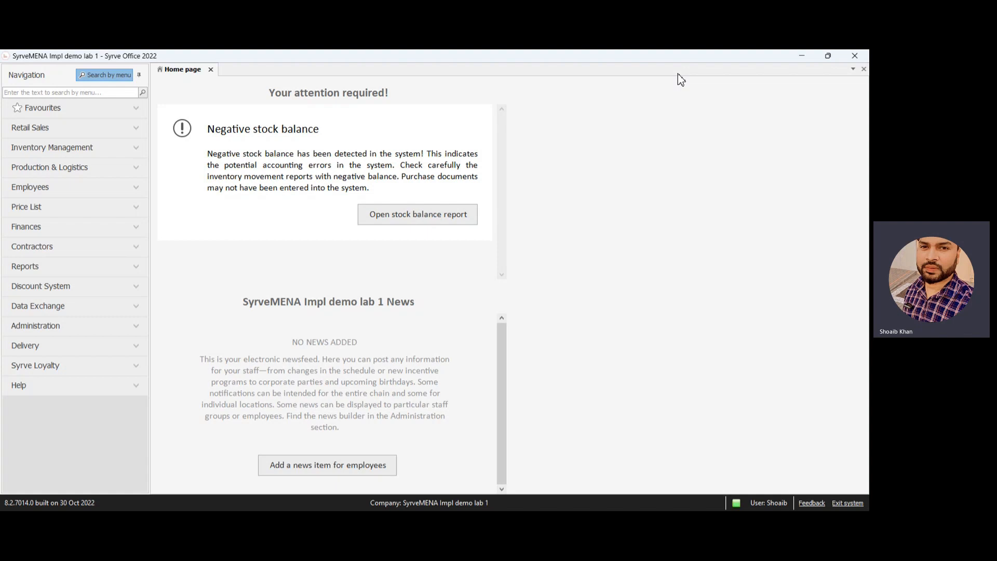
Step: Create a top-level modifier group named "Type of Milk" in the inventory's modifiers reference book
click(136, 148)
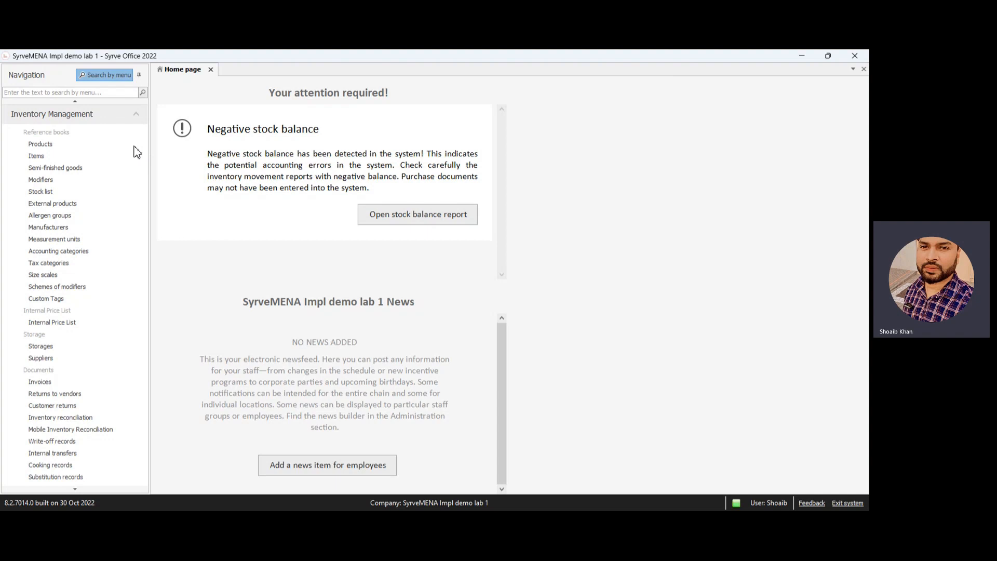
click(50, 186)
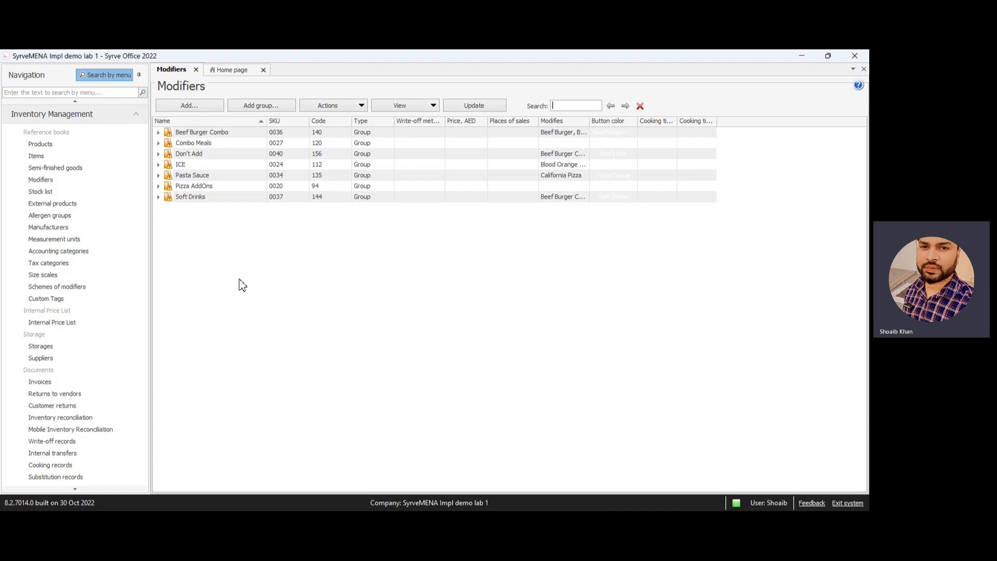
click(262, 106)
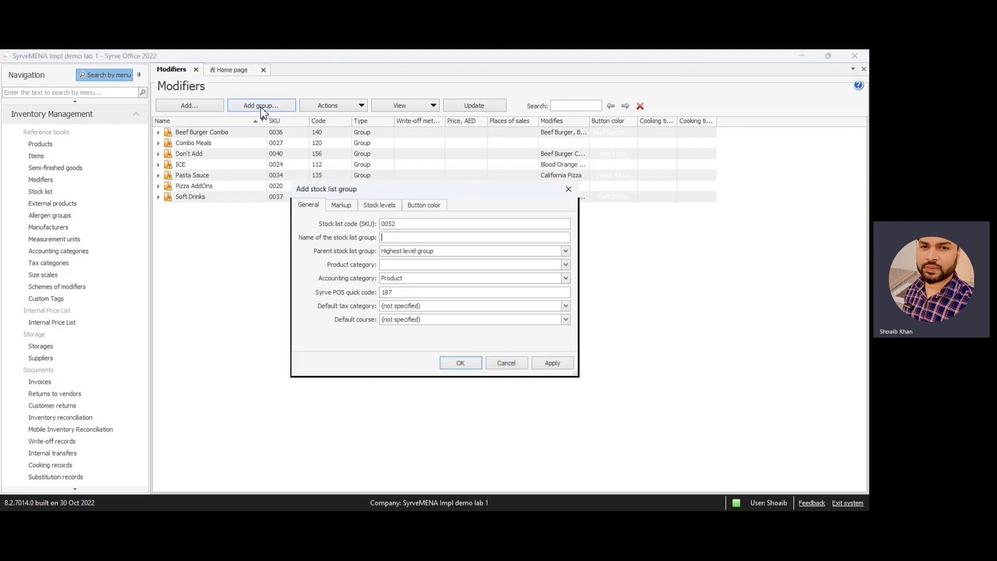
text(Type)
text(of Mi)
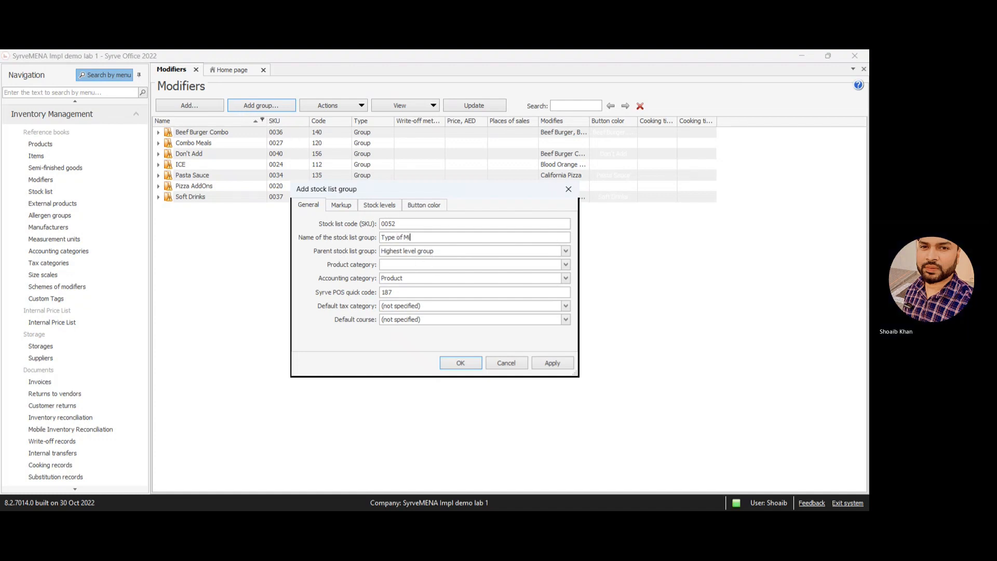
text(lk)
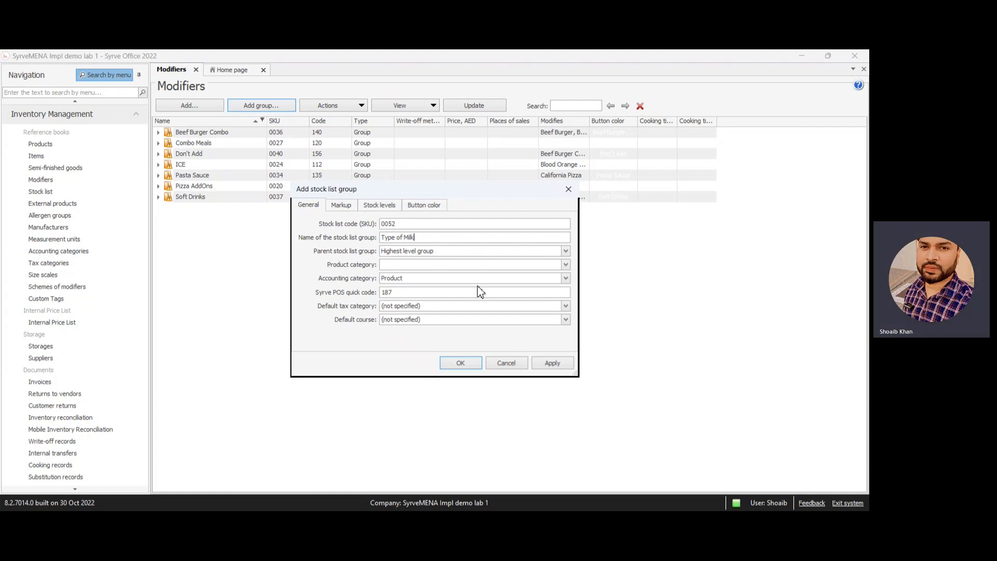
click(461, 363)
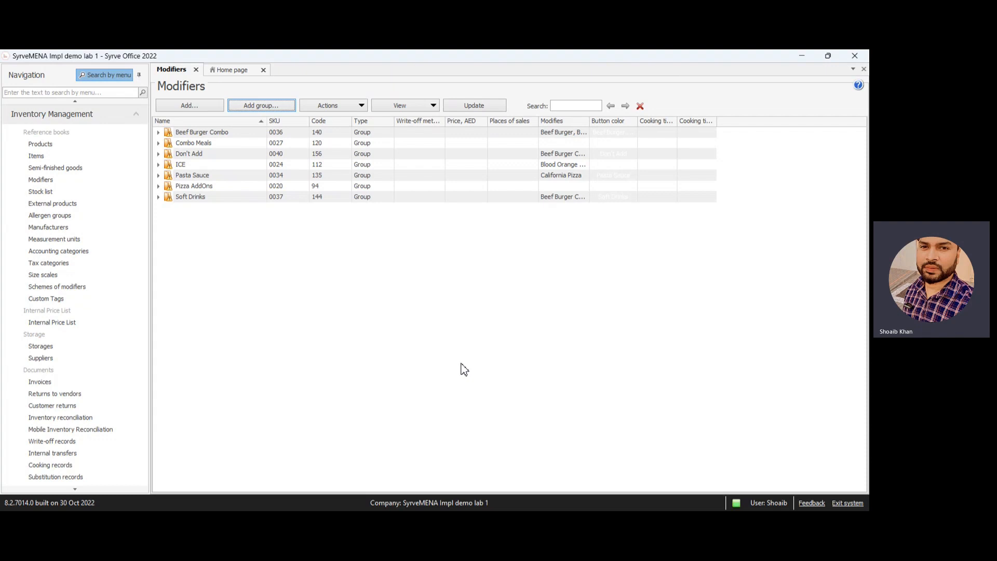
Step: Add a modifier named "Full FAT Milk" under the Type of Milk group with the group's values applied, and save it without a recipe
click(202, 113)
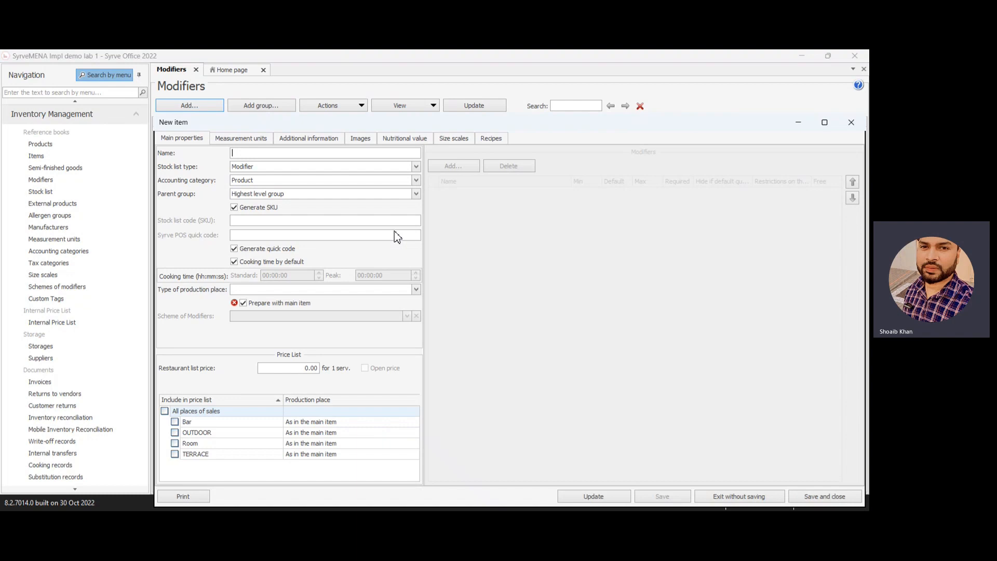
text(Full FAT )
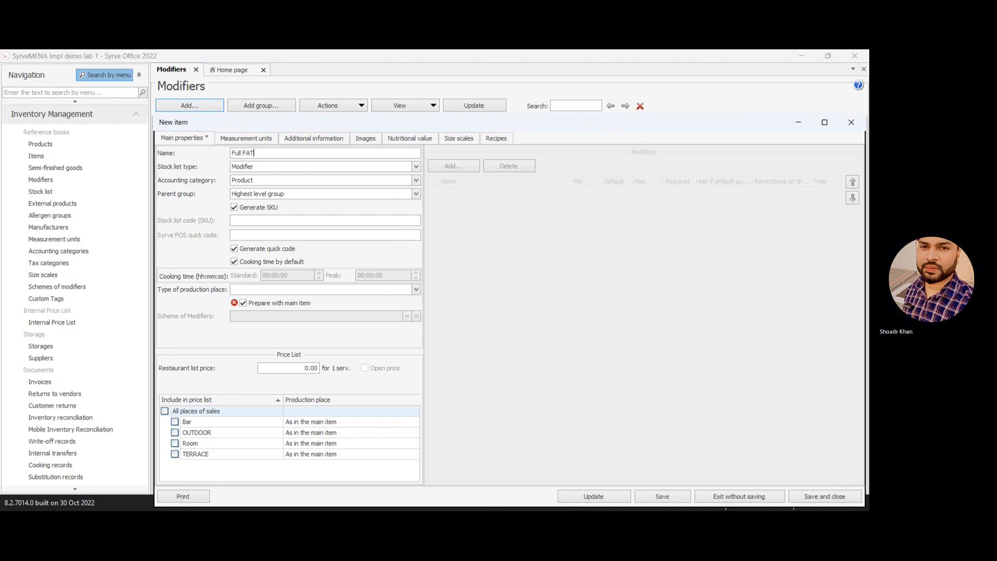
text(Milk)
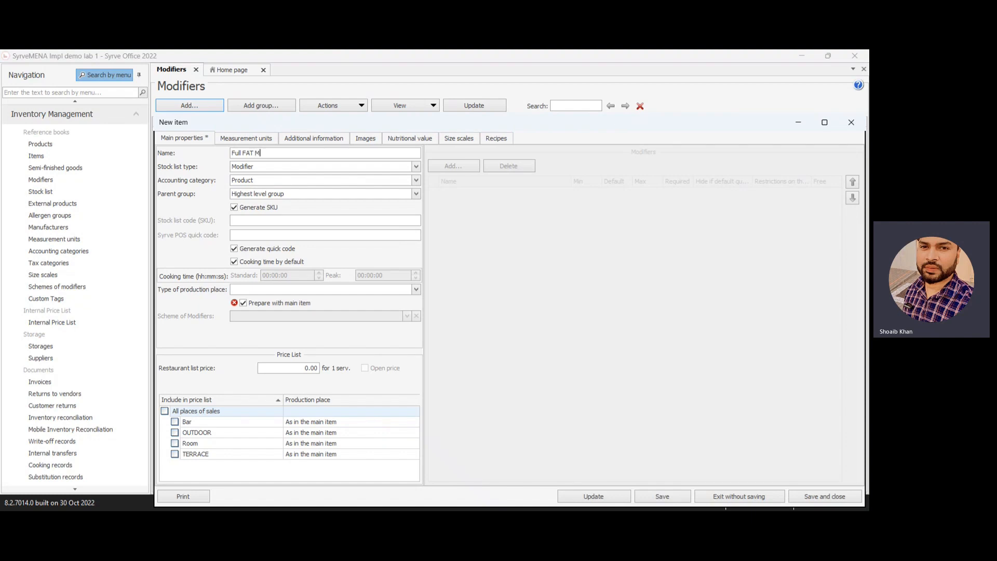
click(314, 194)
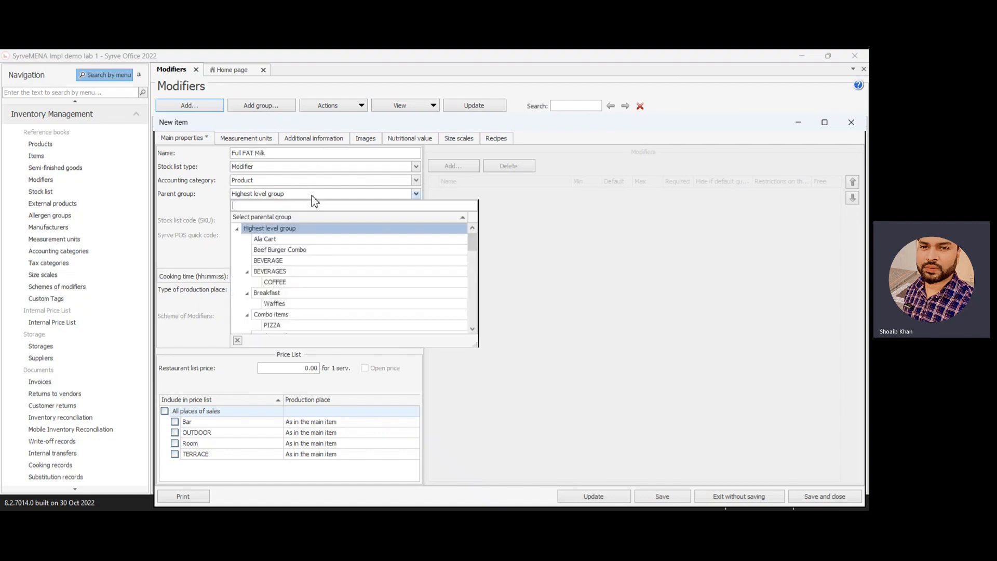
text(type)
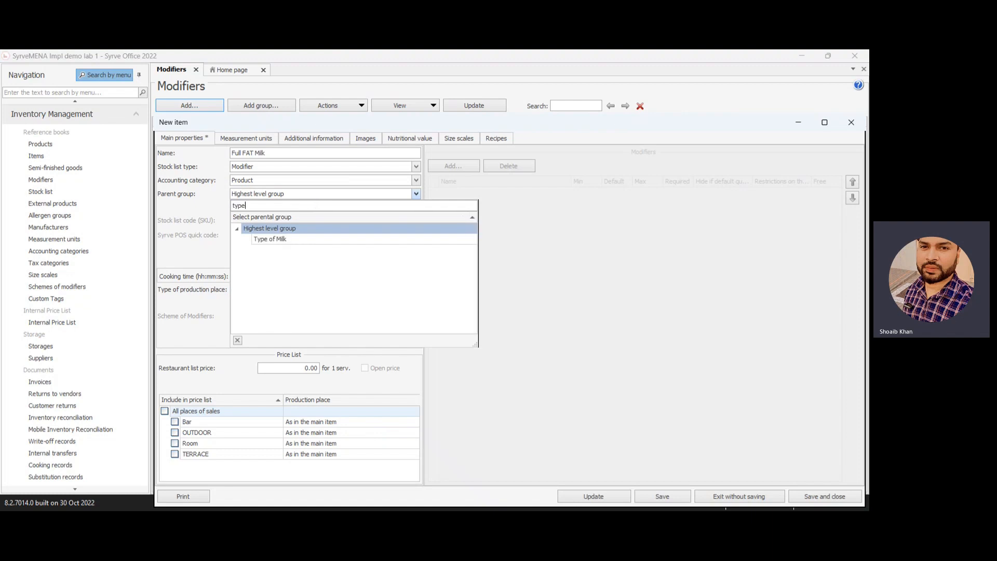
click(281, 238)
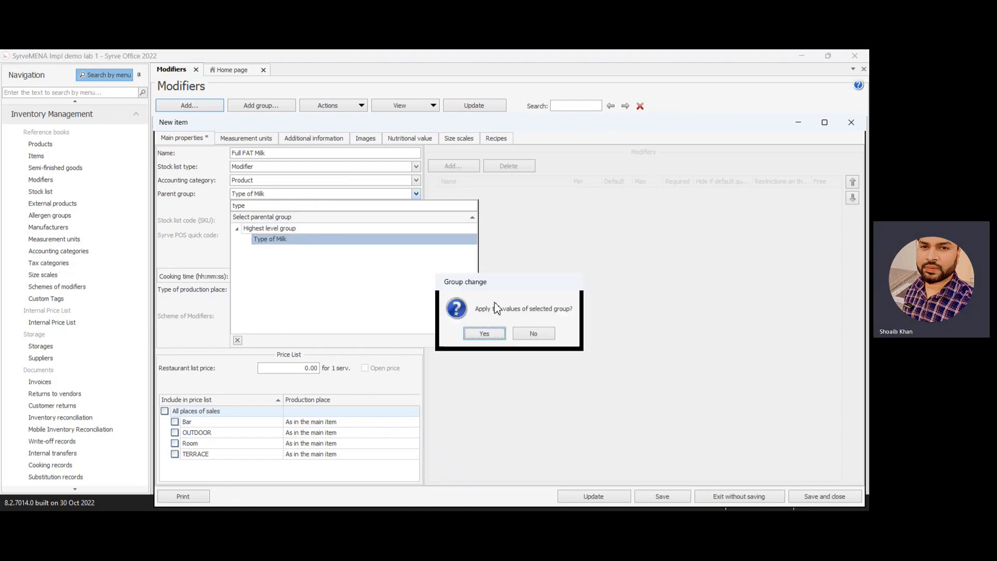
click(484, 332)
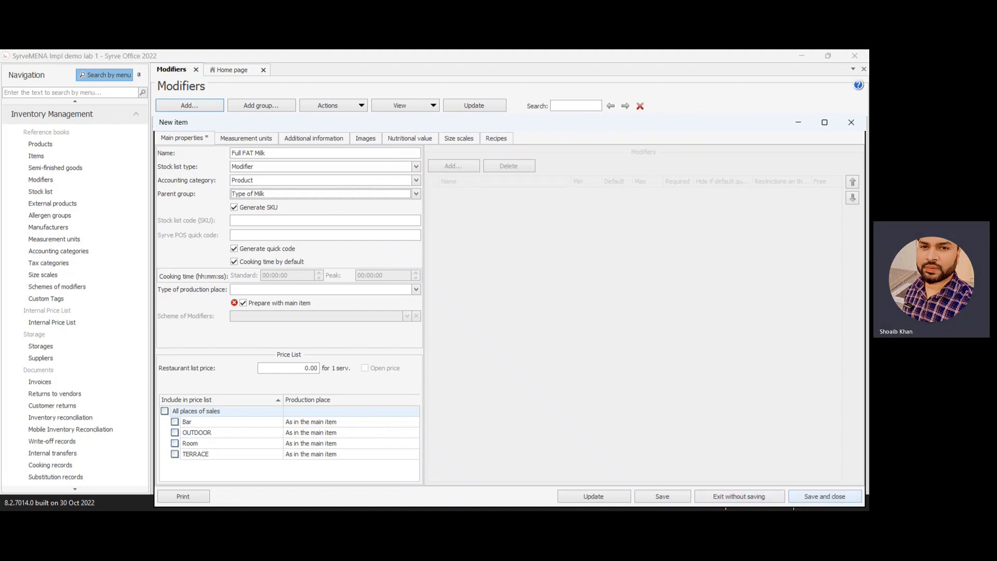
click(824, 496)
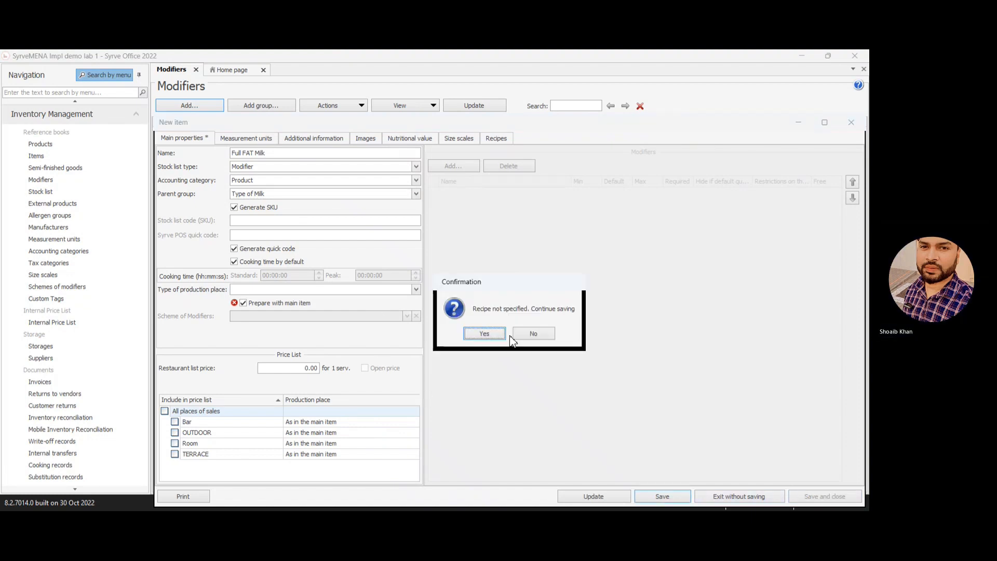
click(485, 334)
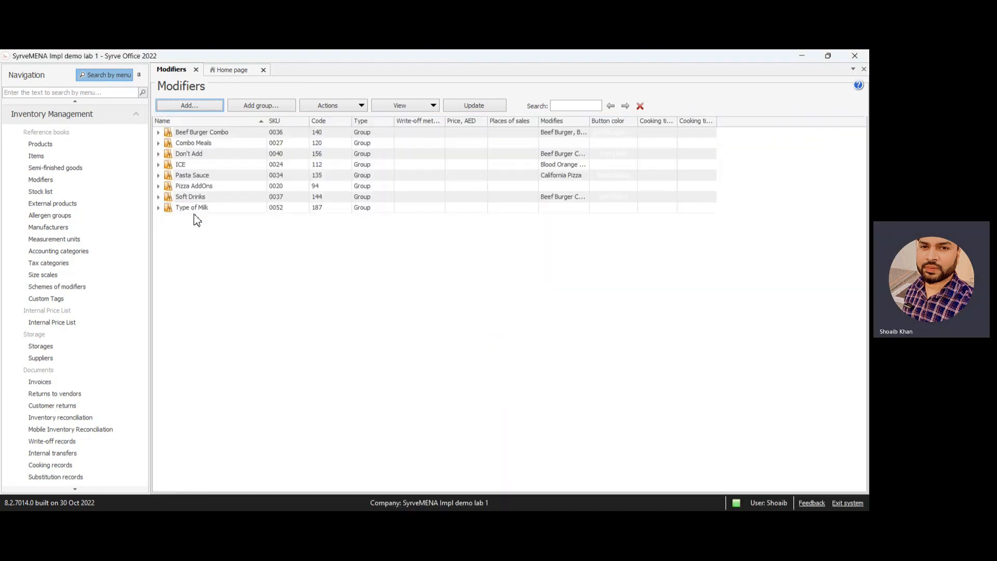
Step: Add an "Almond Milk" modifier to the Type of Milk group with a list price of 6 AED, and save it without a recipe
click(158, 207)
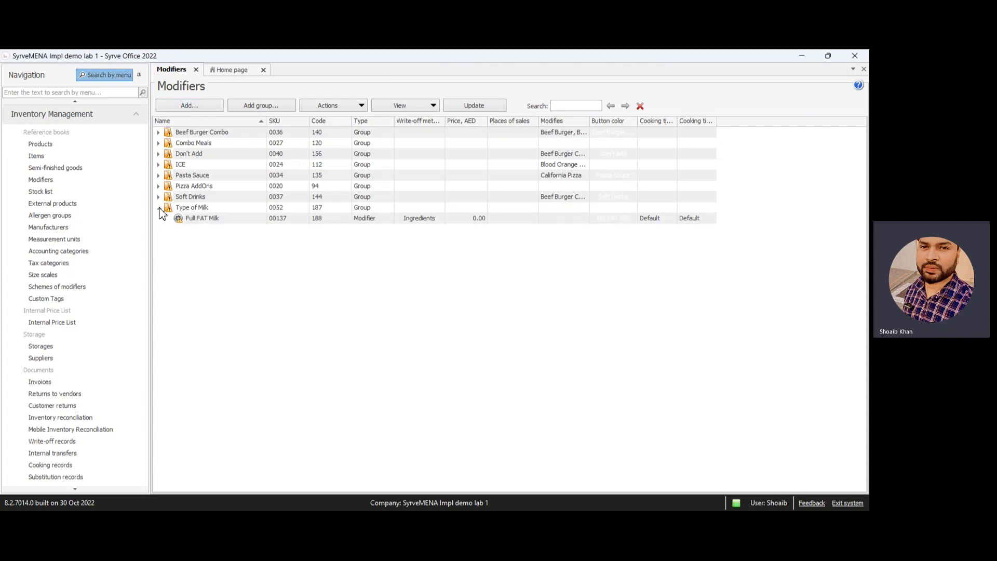
right_click(198, 208)
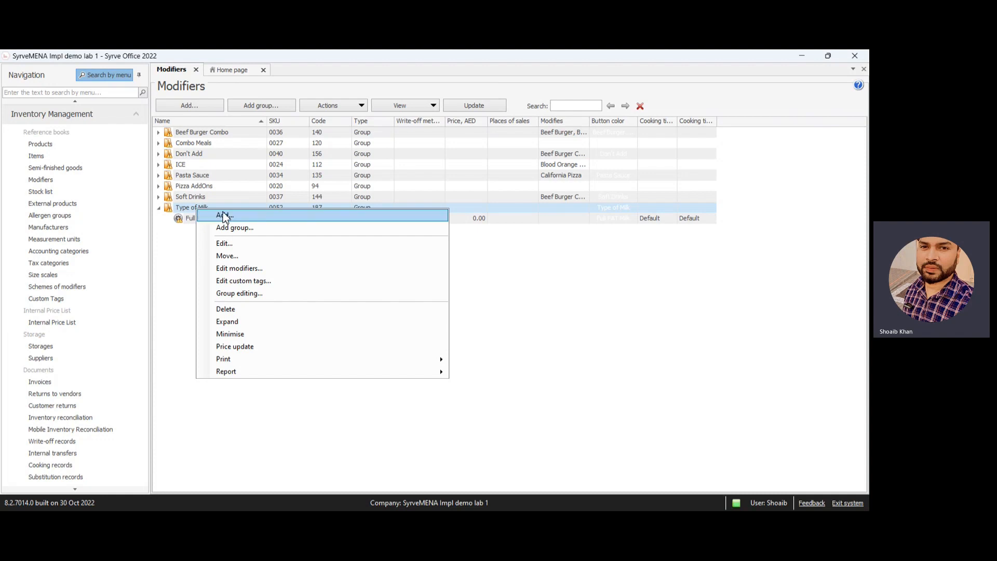
click(225, 215)
text(Al)
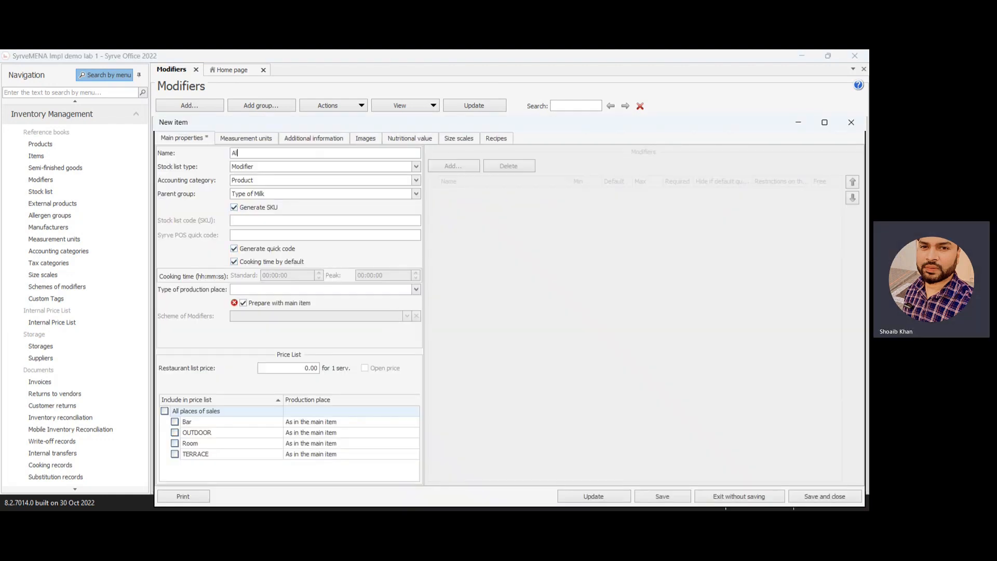
text(mond Milk)
click(309, 370)
text(6)
click(662, 496)
click(483, 333)
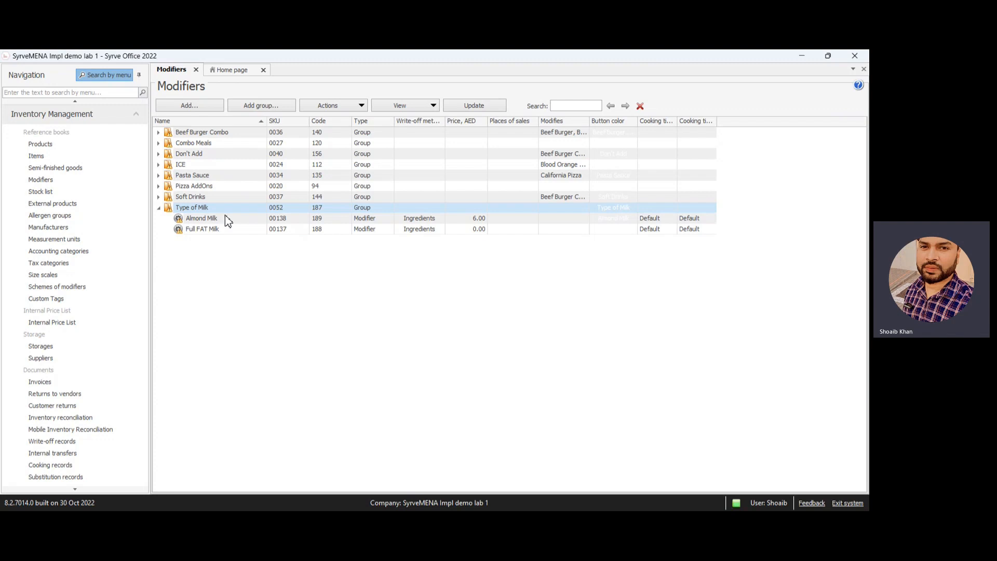
Step: Add Type of Milk as a group modifier to the Double Espresso item and remove the Beef Burger Combo group from its modifiers
click(38, 156)
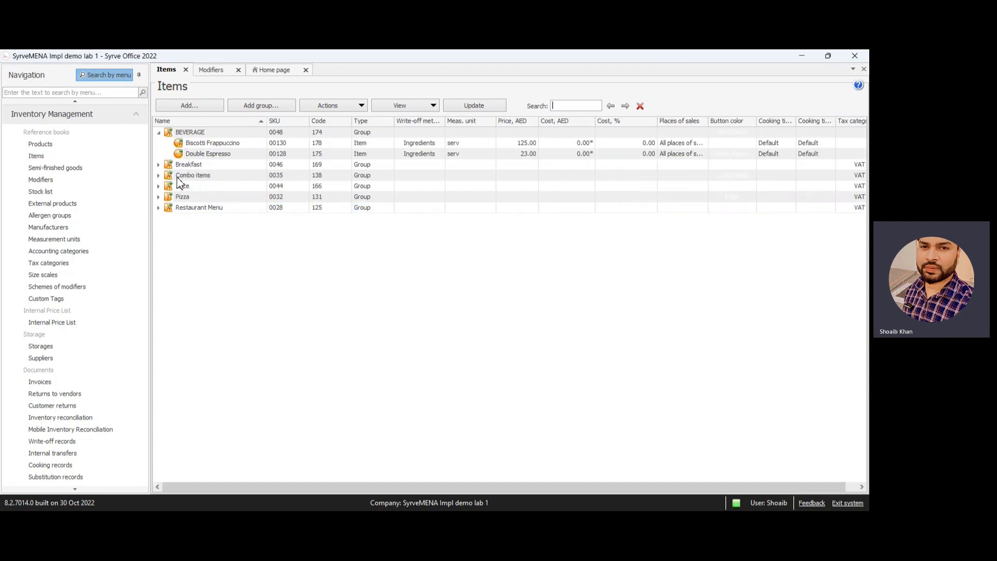
click(204, 156)
double_click(204, 156)
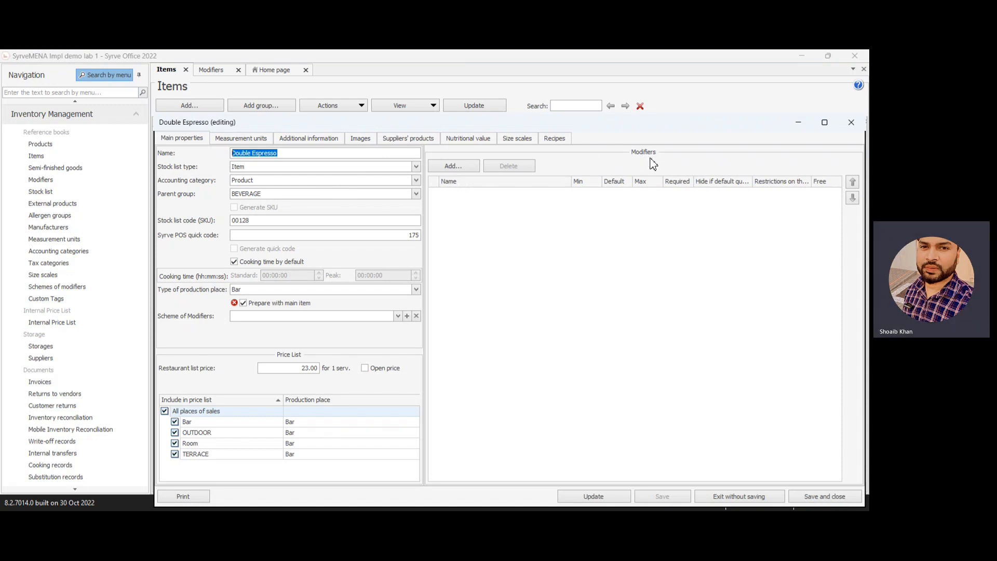
click(450, 167)
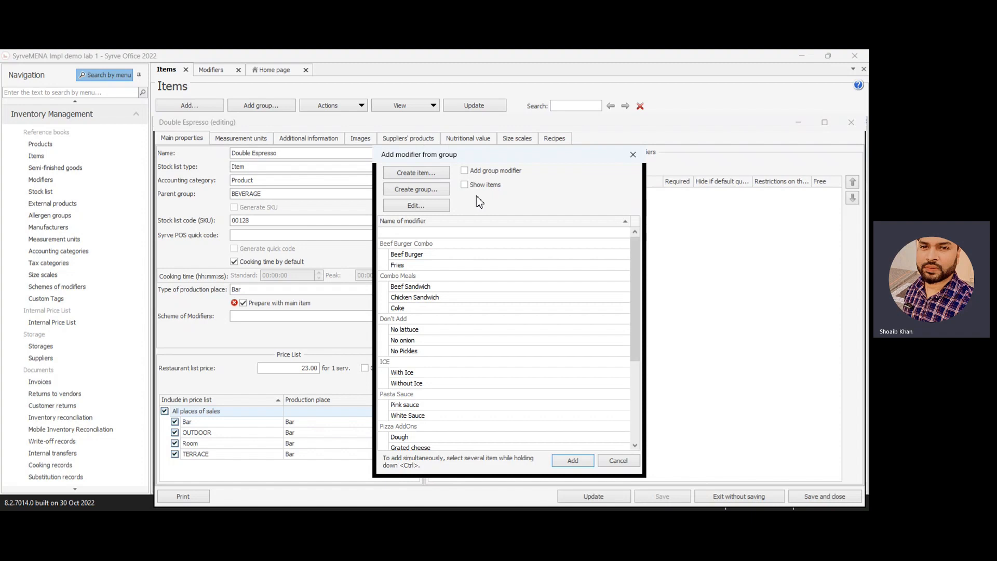
click(464, 171)
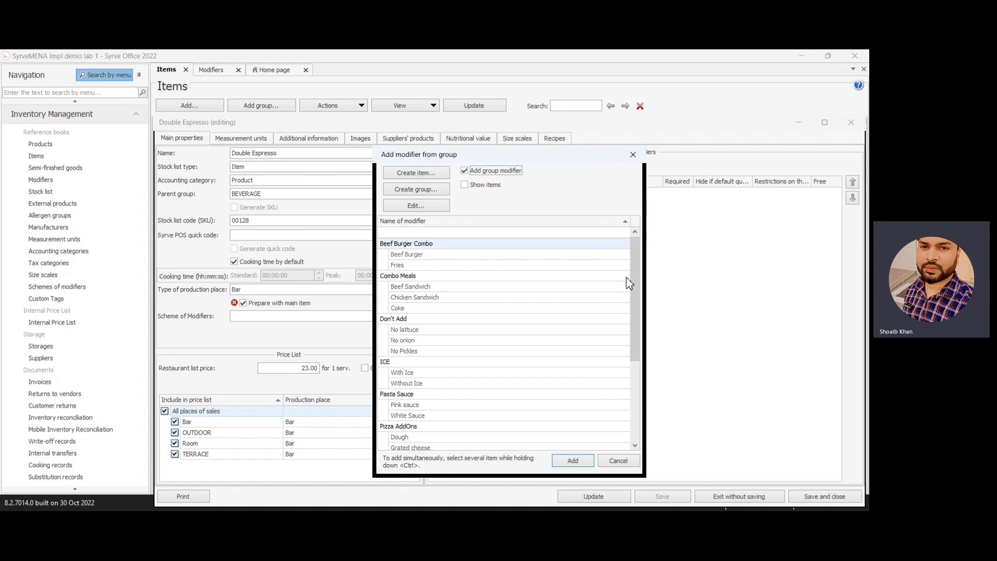
drag(638, 284, 631, 372)
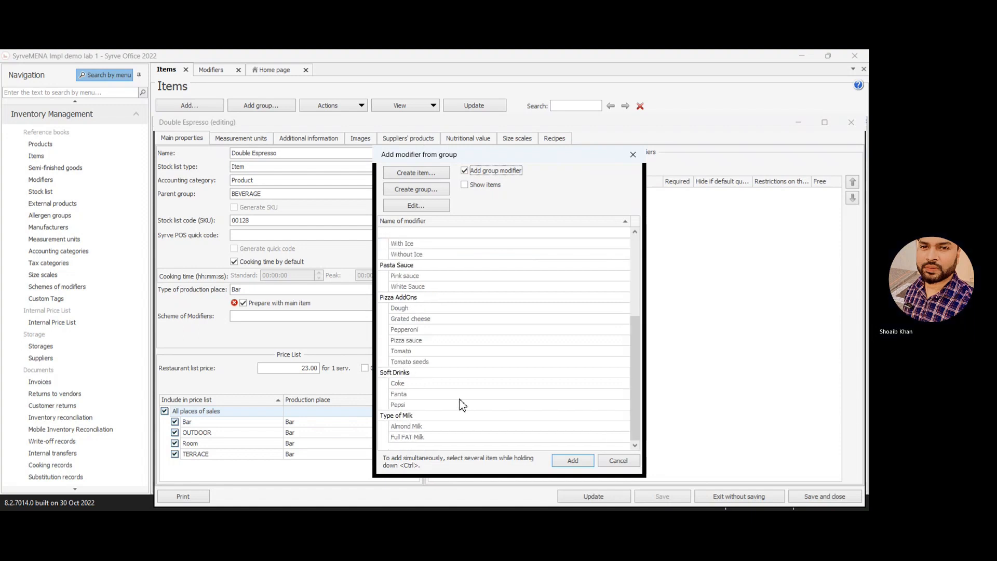
click(405, 415)
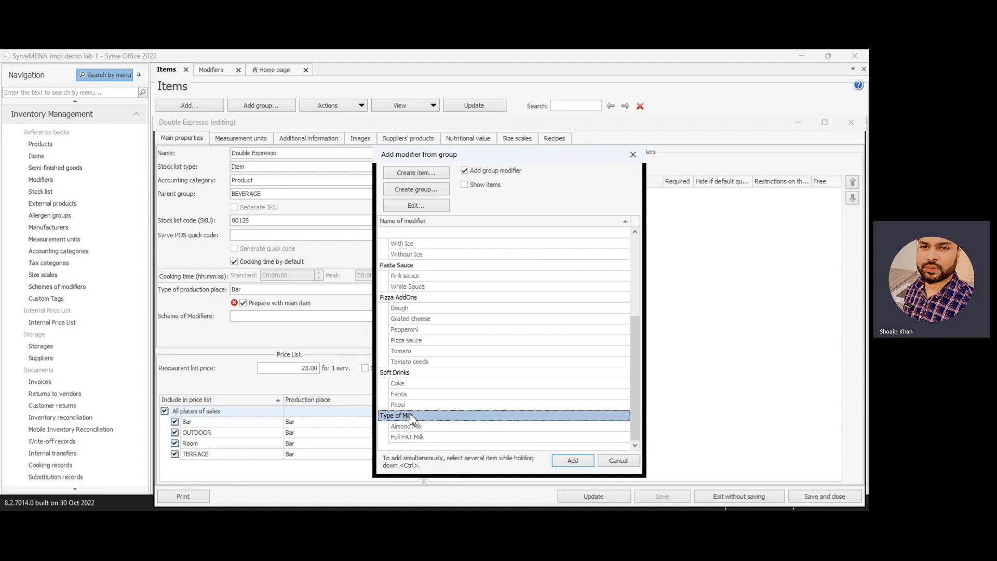
click(573, 460)
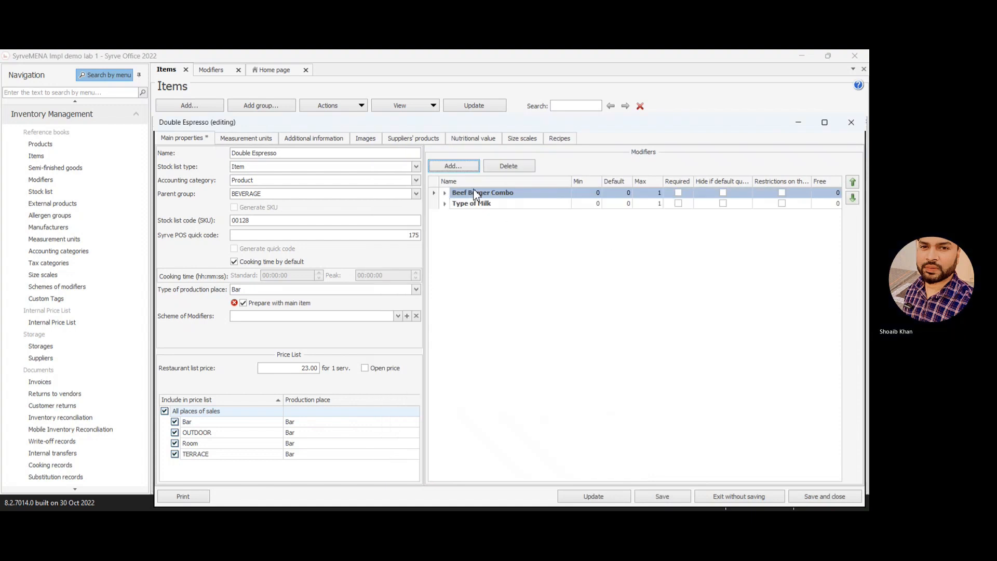
click(499, 166)
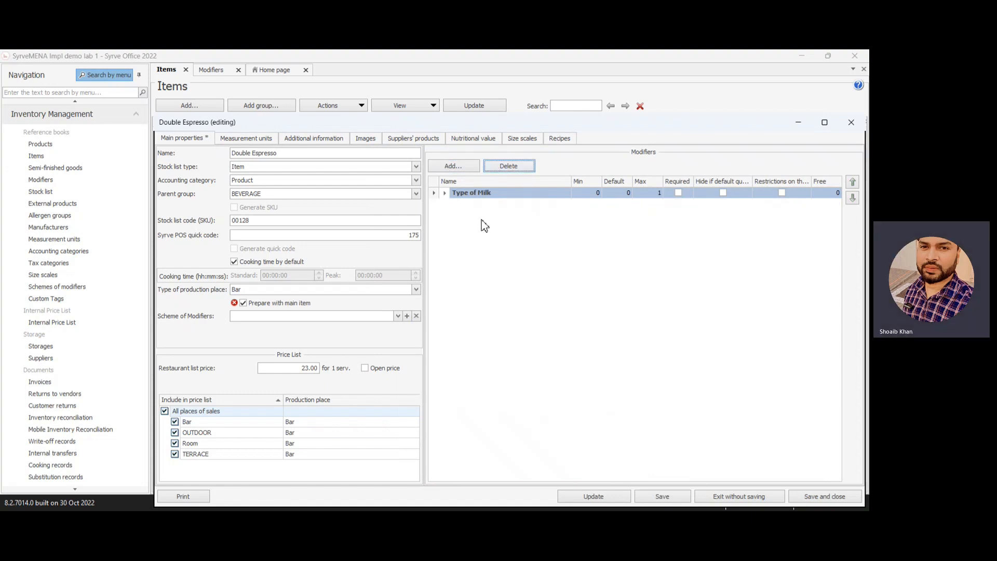
Step: Make the Type of Milk group required for Double Espresso, then save and close the item
click(445, 194)
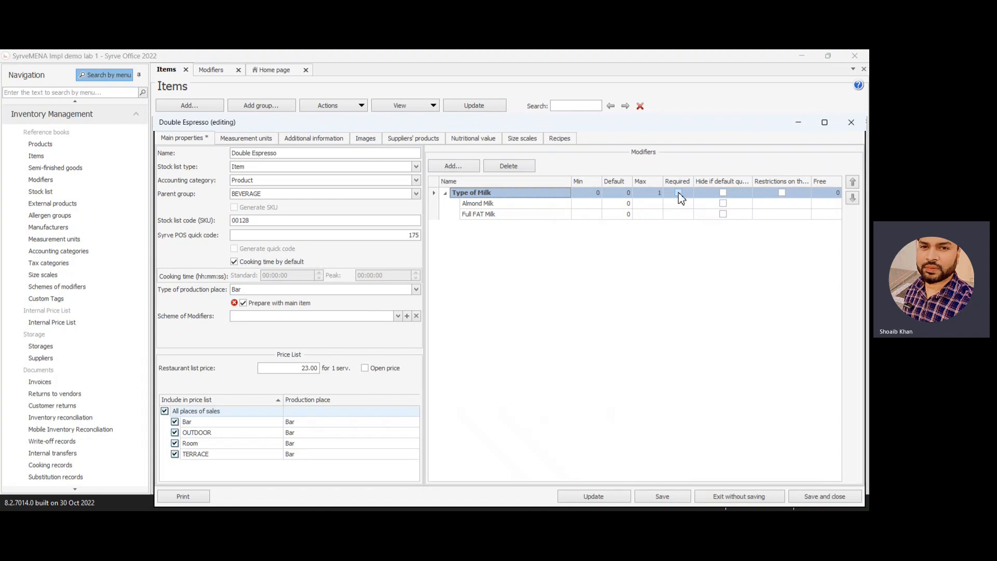
click(678, 193)
click(824, 497)
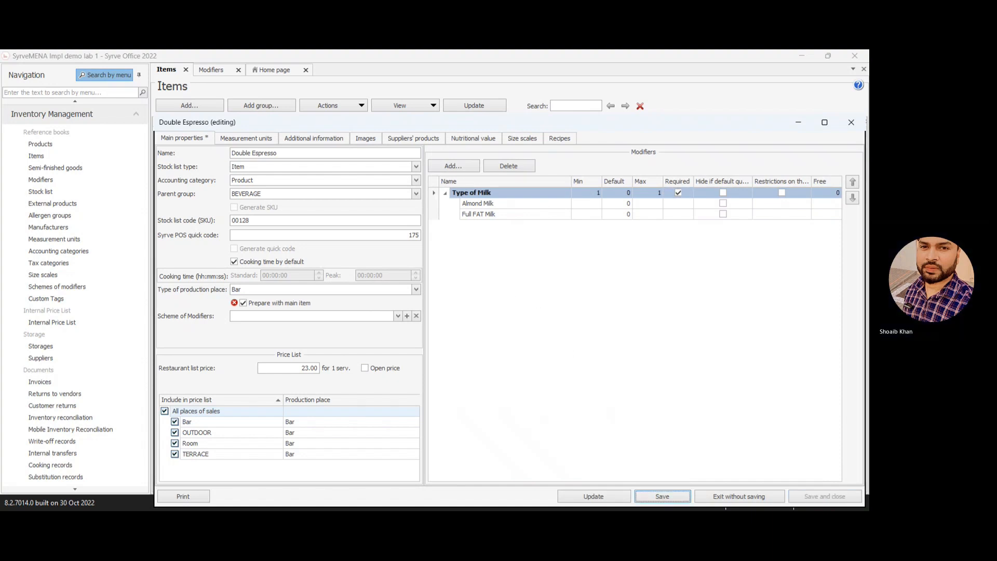